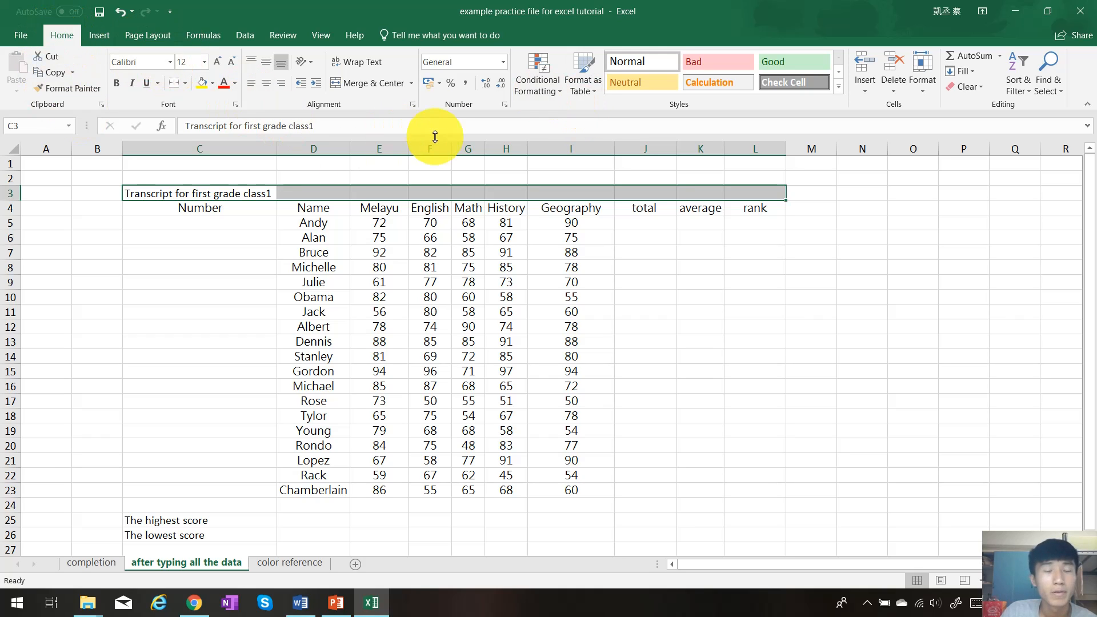
Merge and center the transcript title across C3:L3 and make it bold
{"action": "left_click", "coordinate": [375, 83]}
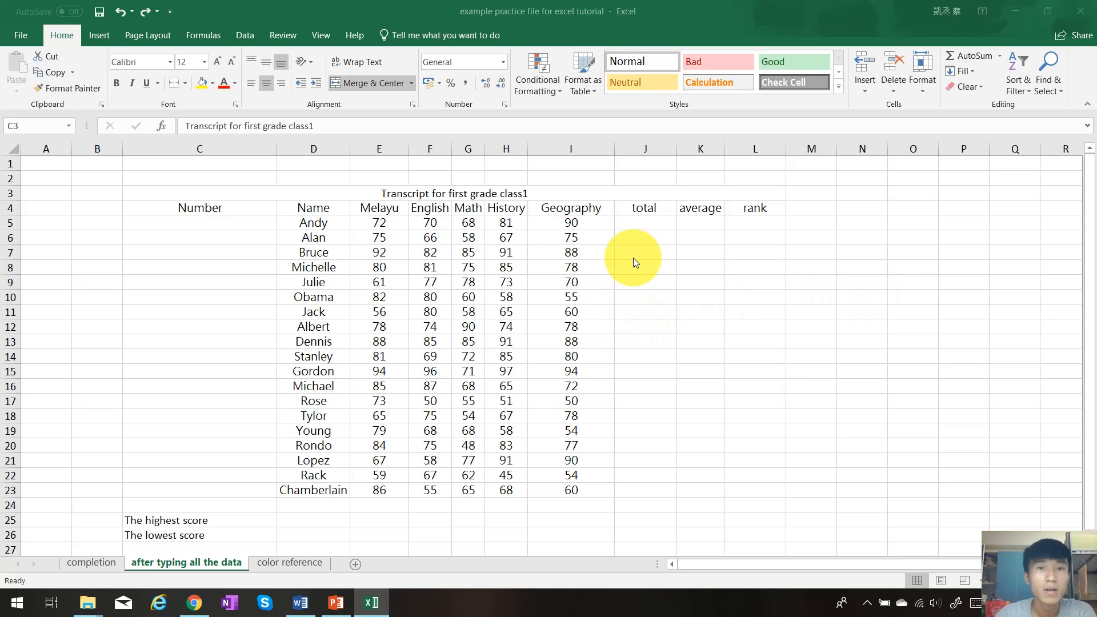
{"action": "left_click", "coordinate": [520, 192]}
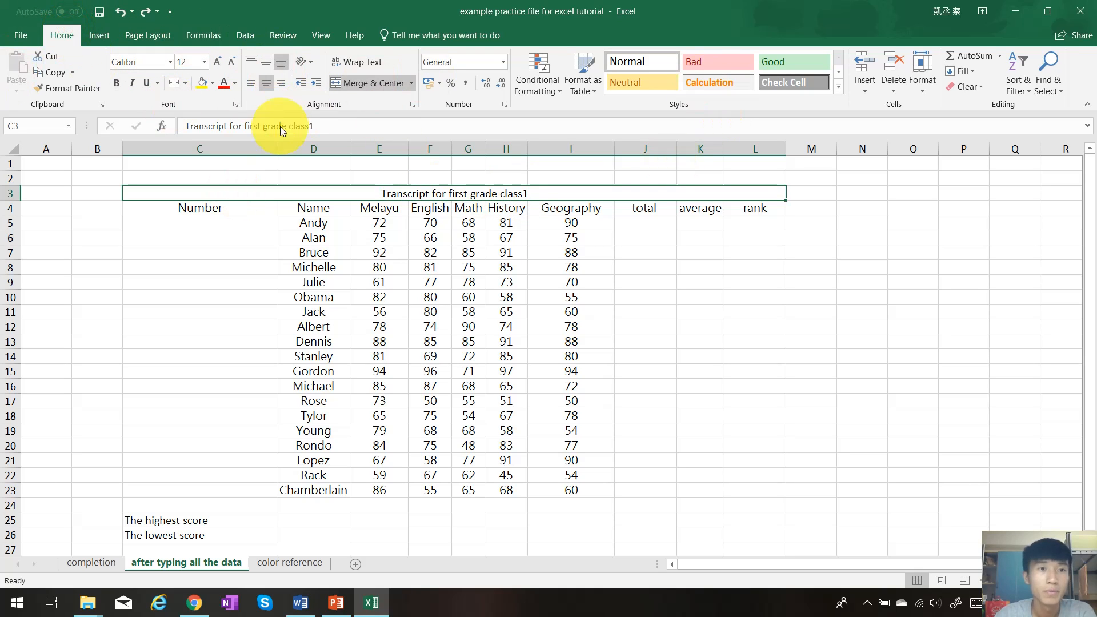
{"action": "left_click", "coordinate": [117, 83]}
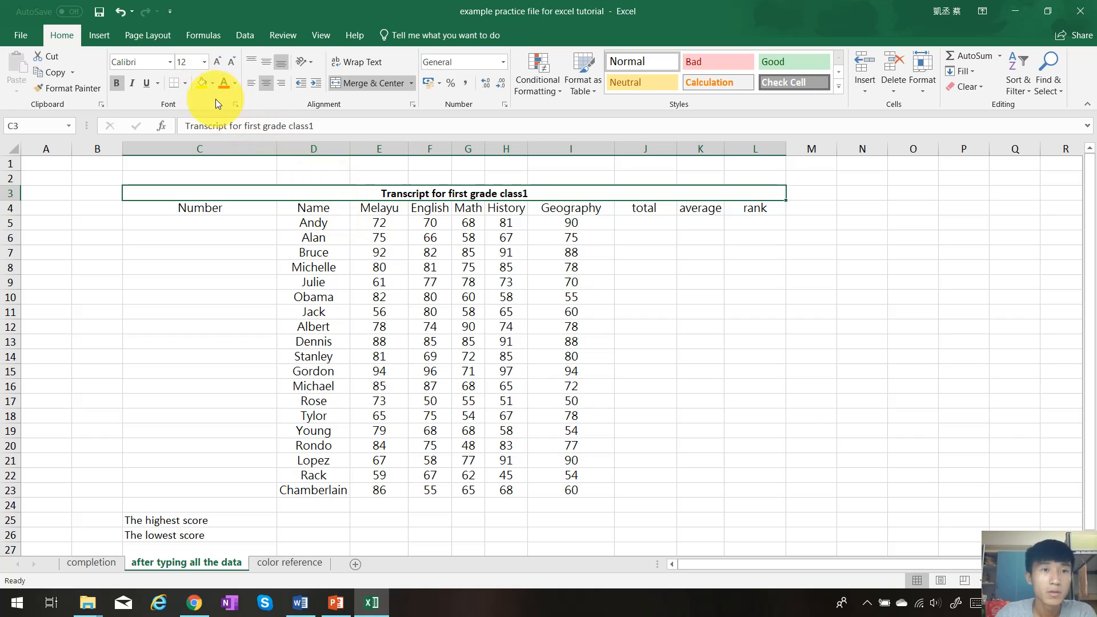
Try a yellow fill on the merged title cell and set it back to No Fill
{"action": "left_click", "coordinate": [202, 83]}
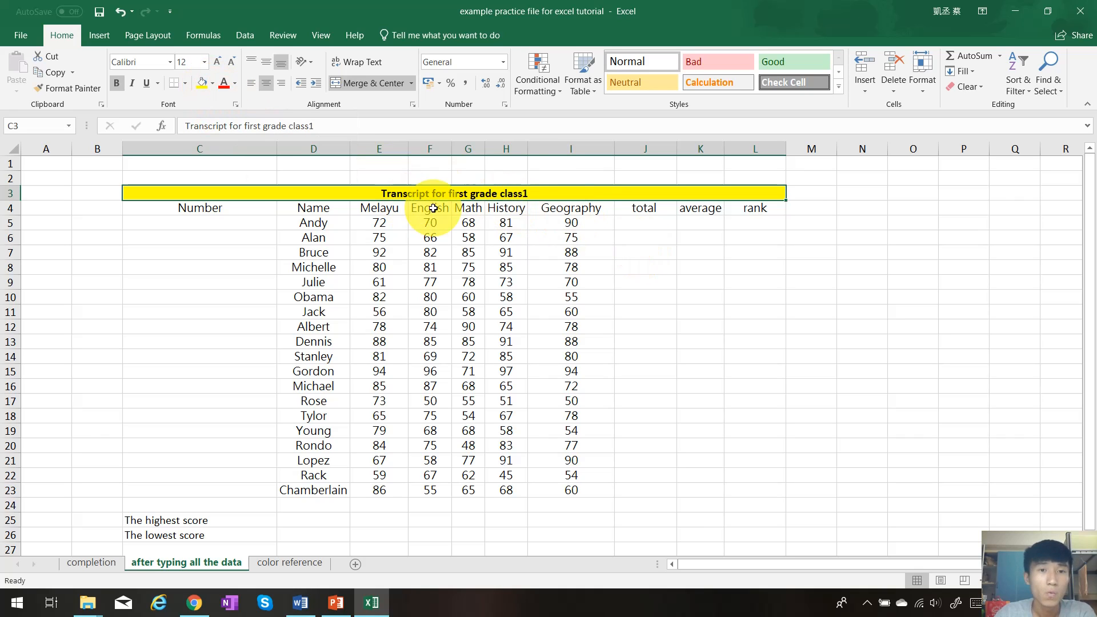
{"action": "left_click", "coordinate": [213, 84]}
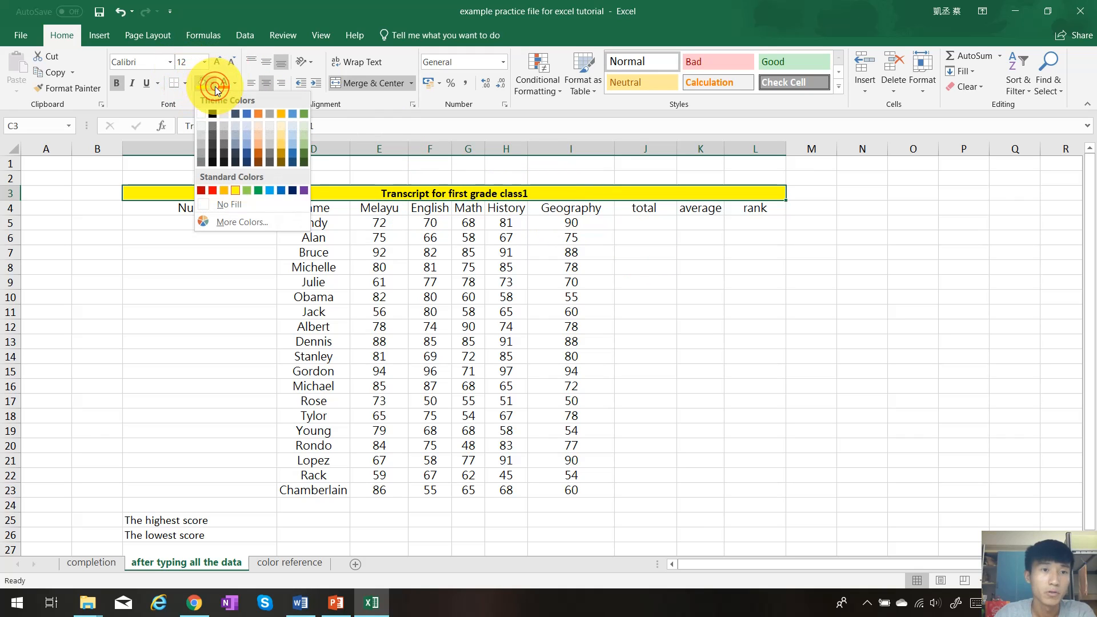
{"action": "left_click", "coordinate": [211, 77]}
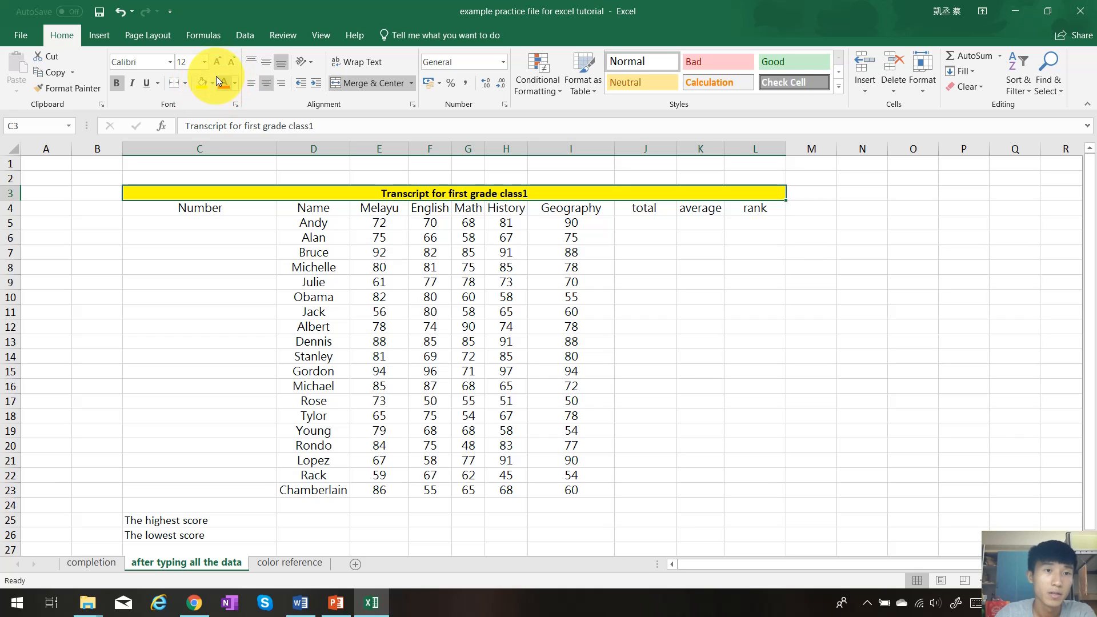
{"action": "left_click", "coordinate": [213, 84]}
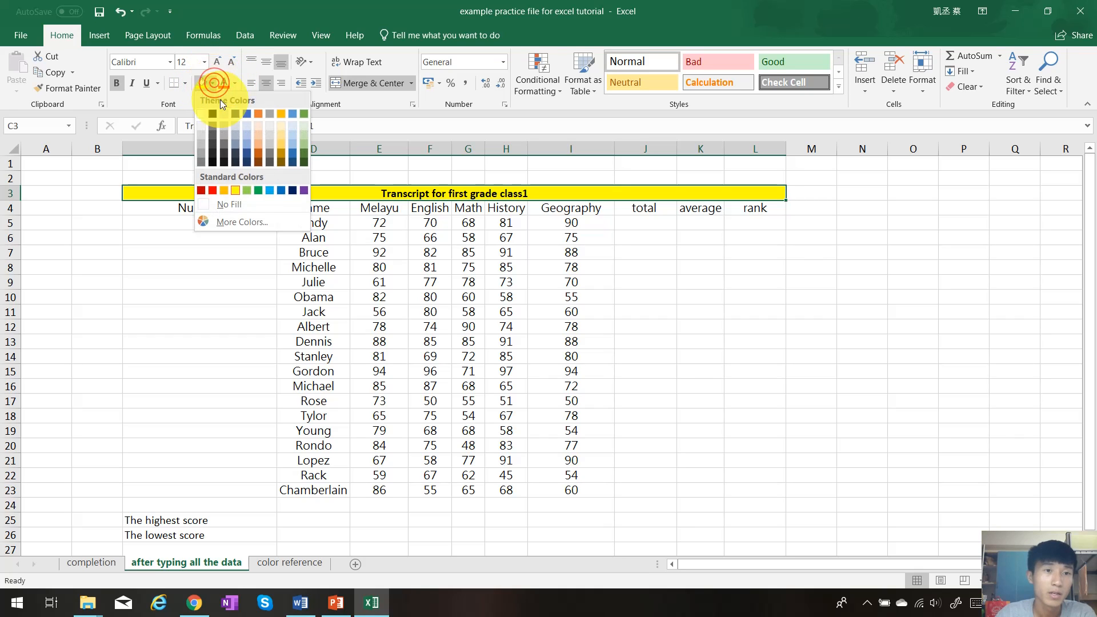
{"action": "left_click", "coordinate": [250, 205]}
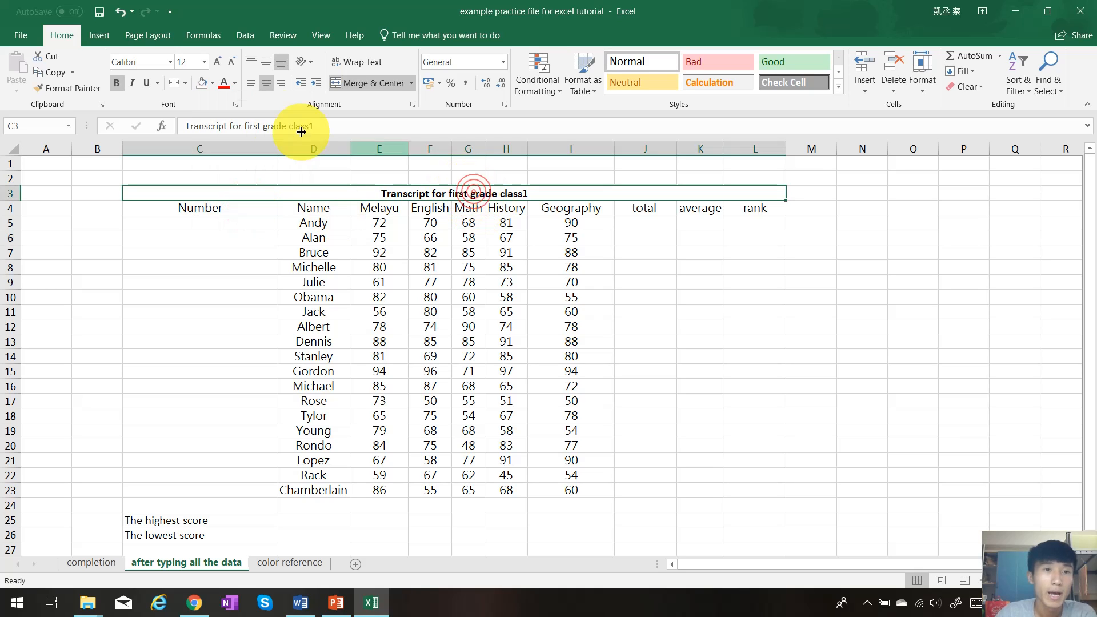
Fill the merged title cell with a light blue theme color
{"action": "left_click", "coordinate": [212, 83]}
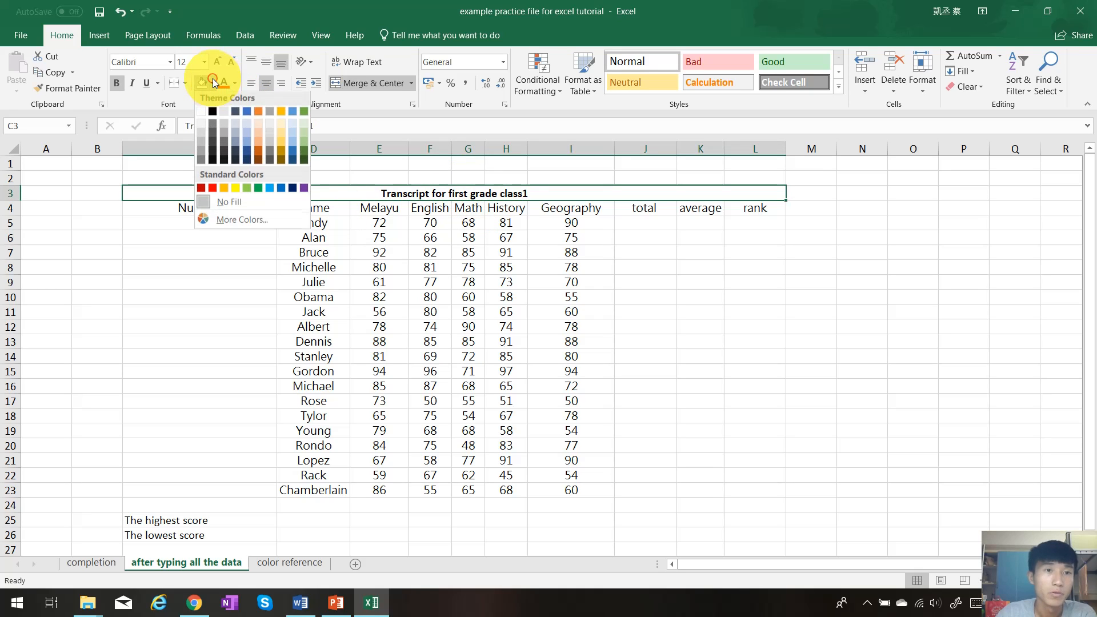
{"action": "left_click", "coordinate": [293, 132]}
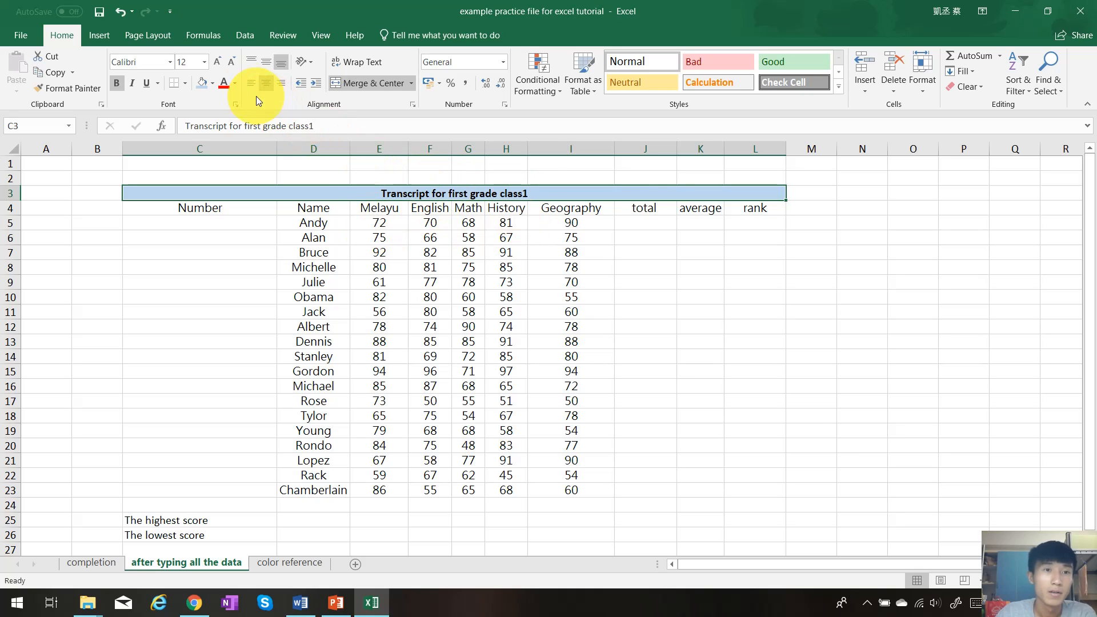
Try a red font color on the title text and return it to black
{"action": "left_click", "coordinate": [227, 84]}
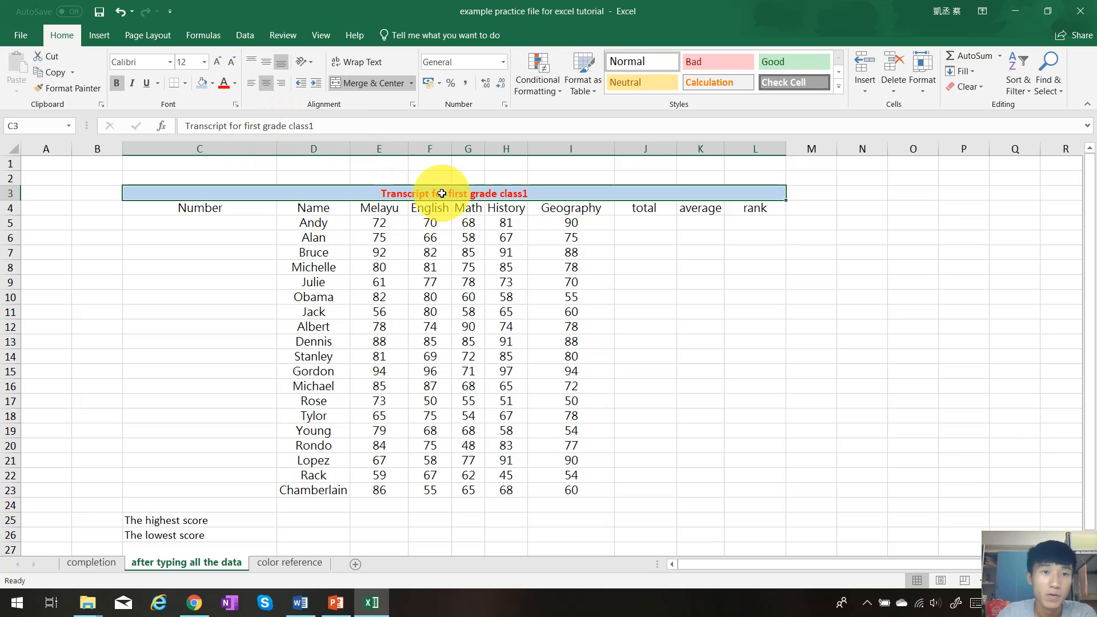
{"action": "left_click", "coordinate": [234, 84]}
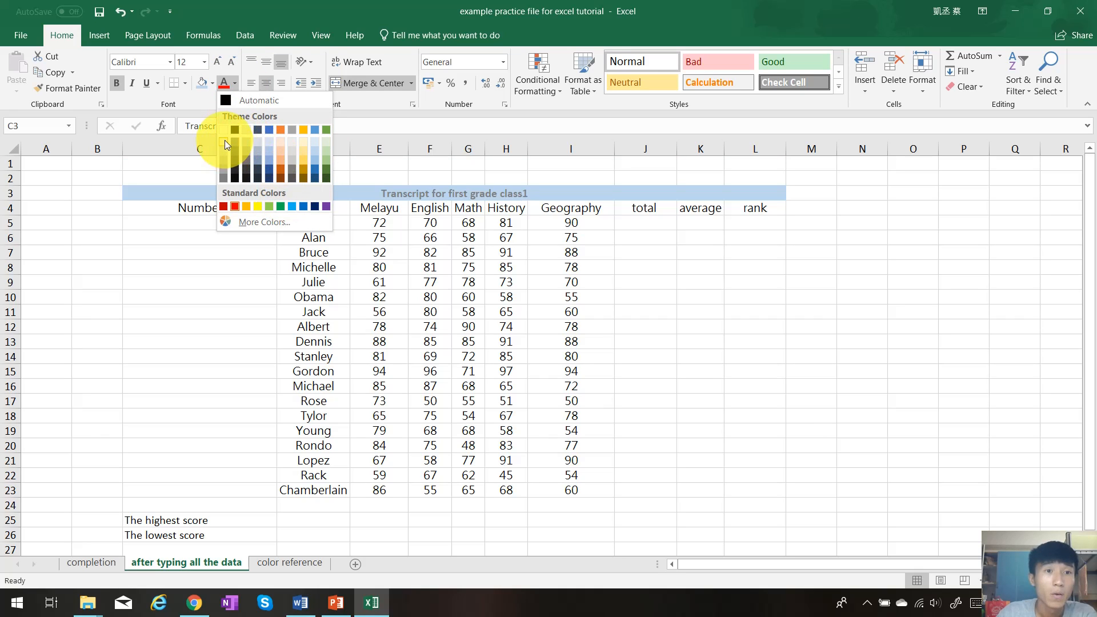
{"action": "key", "text": "Escape"}
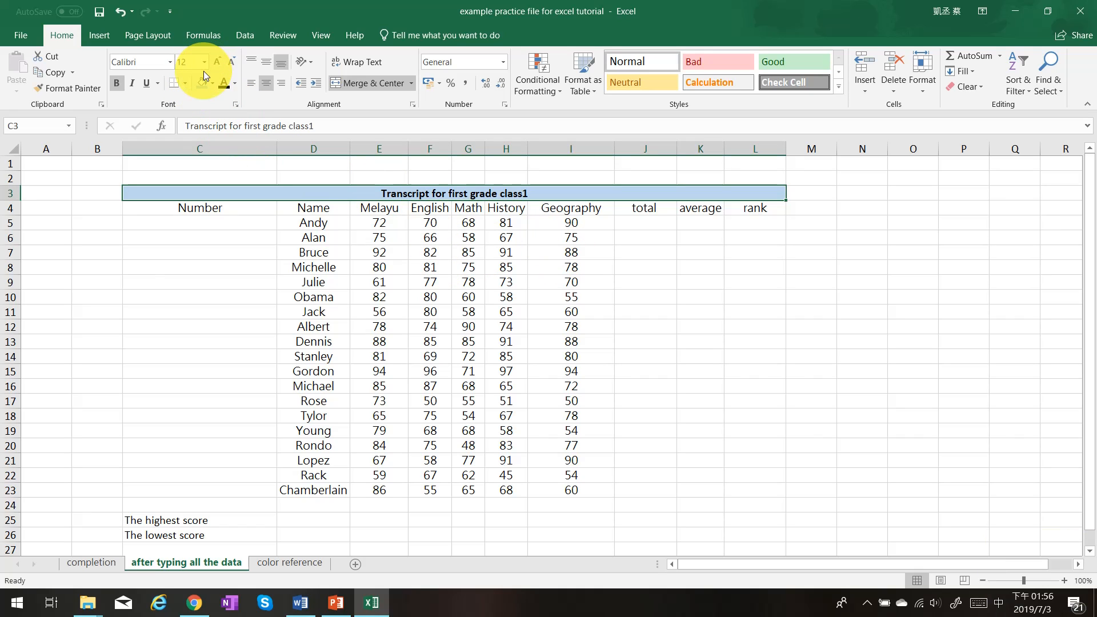
Italicize the transcript title and give it a double underline
{"action": "left_click", "coordinate": [504, 195]}
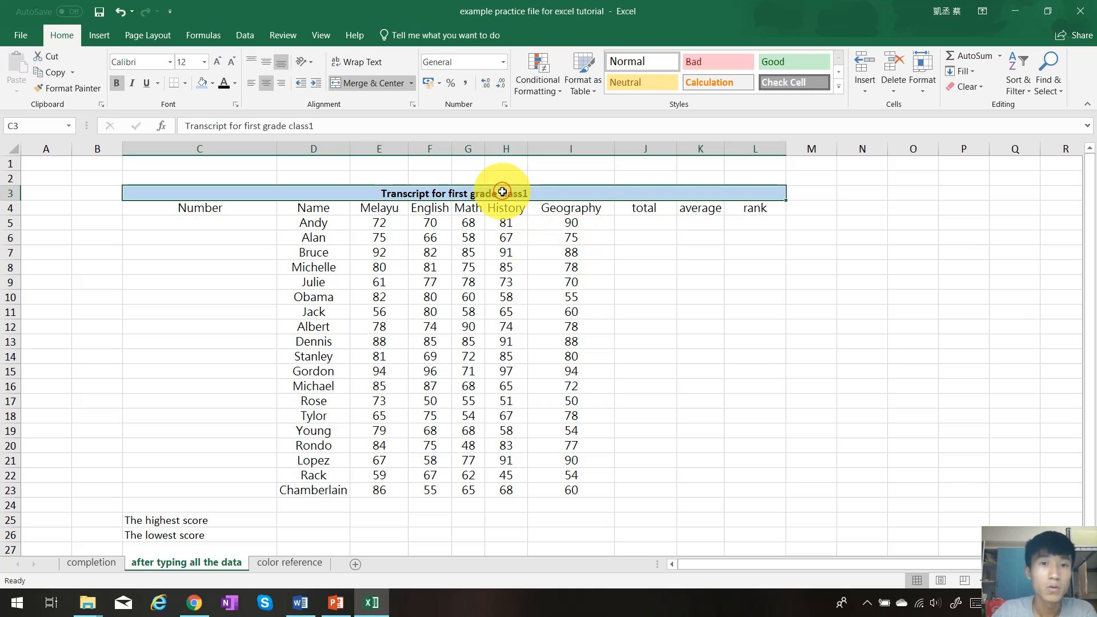
{"action": "left_click", "coordinate": [131, 84]}
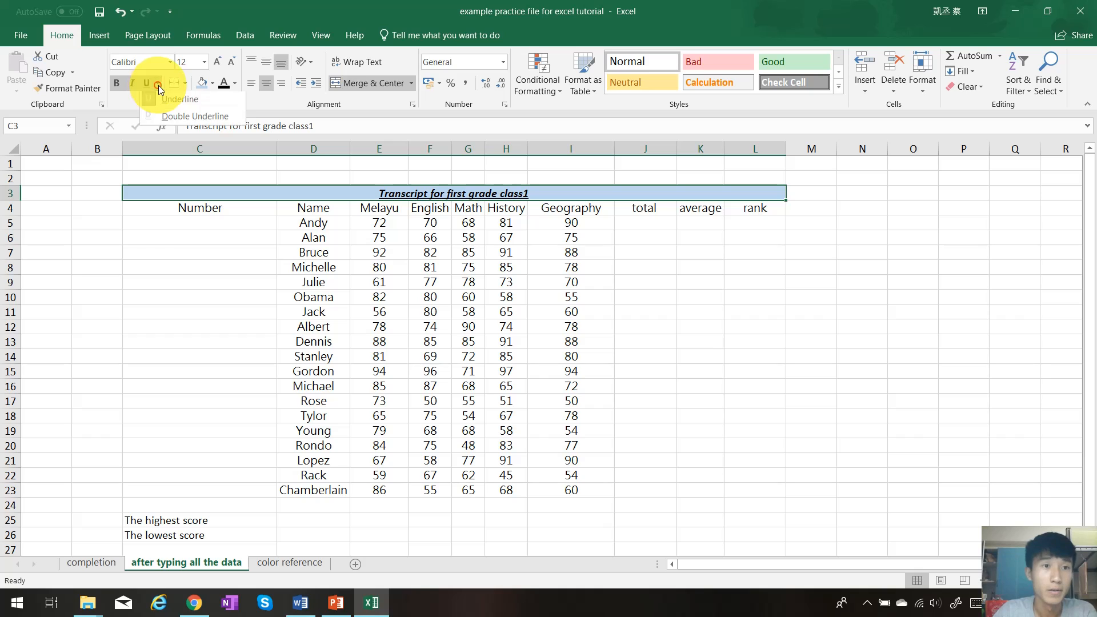
{"action": "left_click", "coordinate": [157, 84]}
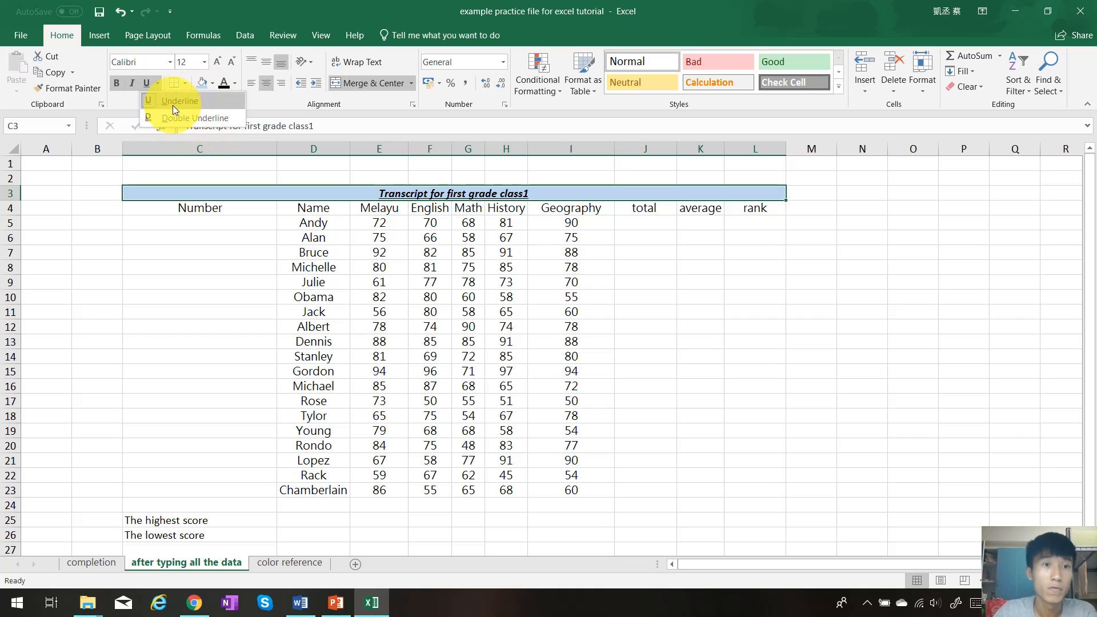
{"action": "left_click", "coordinate": [197, 118]}
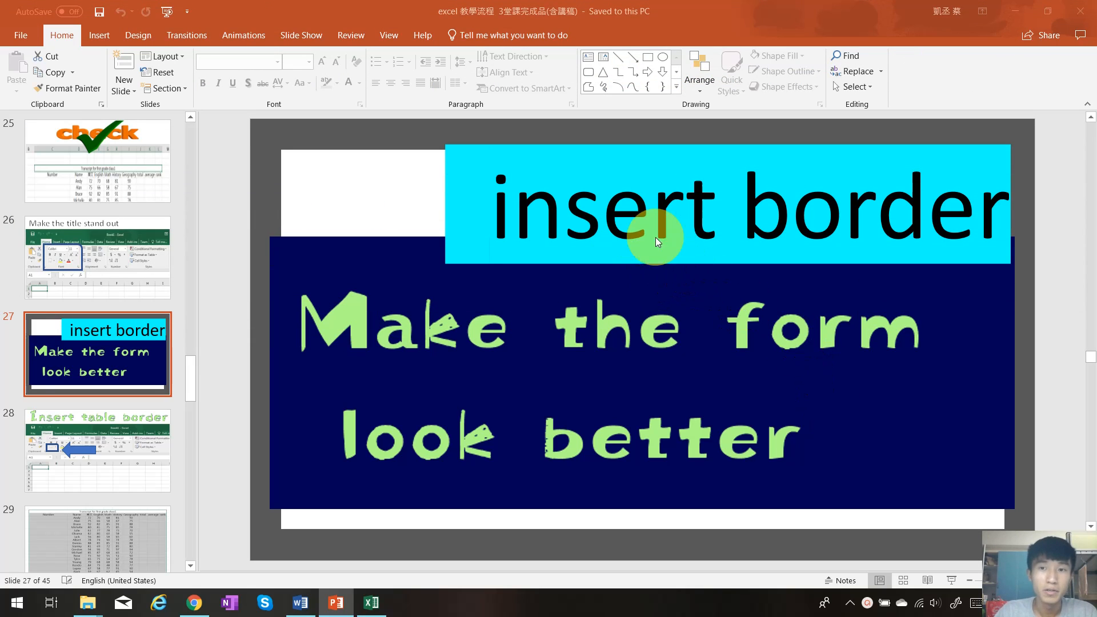
View the "Insert table border" slide in the PowerPoint presentation and switch back to the Excel workbook
{"action": "left_click", "coordinate": [128, 451]}
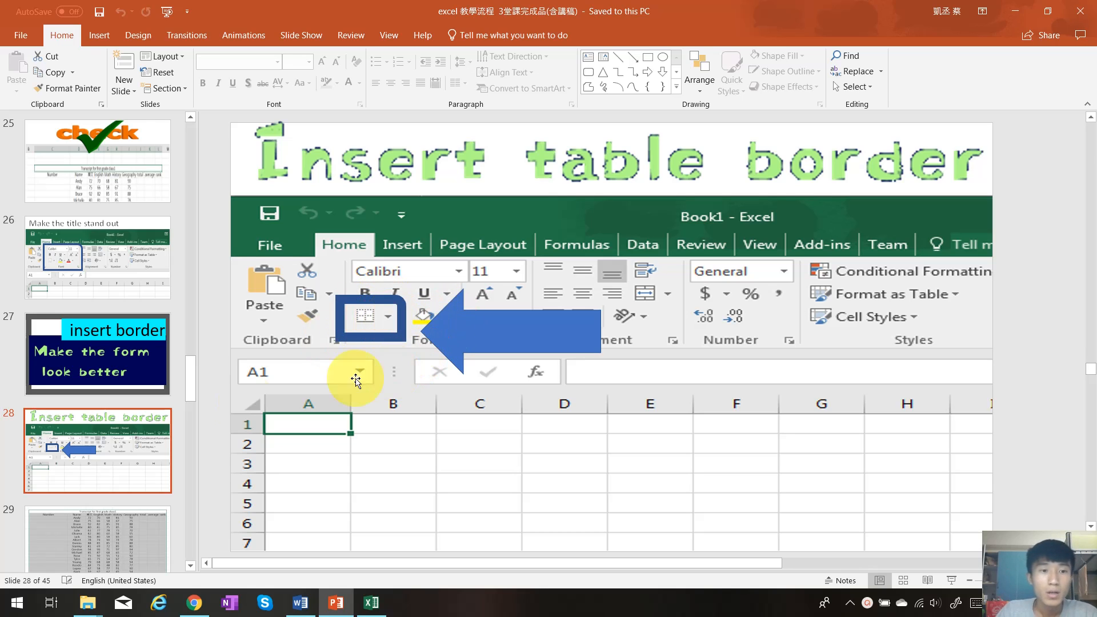
{"action": "left_click", "coordinate": [370, 603]}
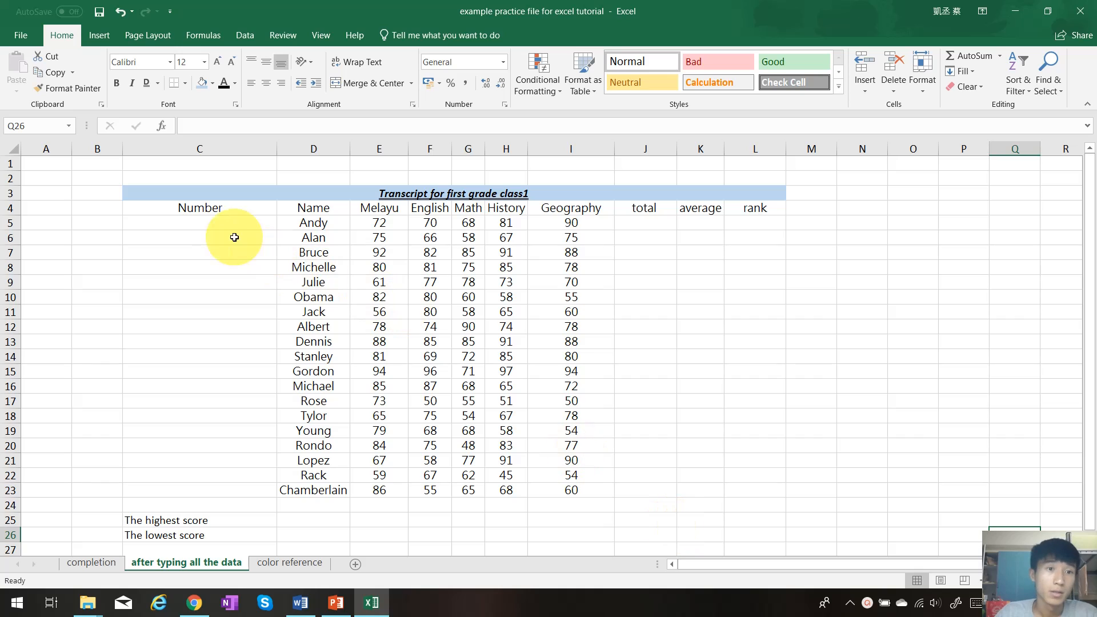
Apply All Borders to the whole transcript table from C3 to L26
{"action": "left_click", "coordinate": [193, 192]}
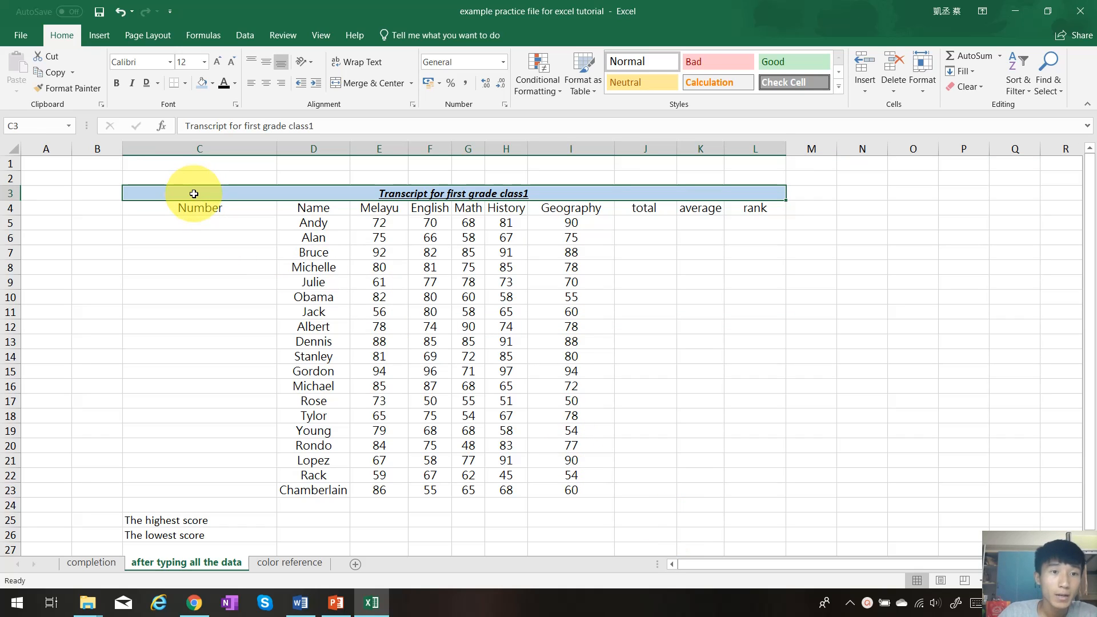
{"action": "left_click_drag", "start_coordinate": [194, 194], "coordinate": [573, 533]}
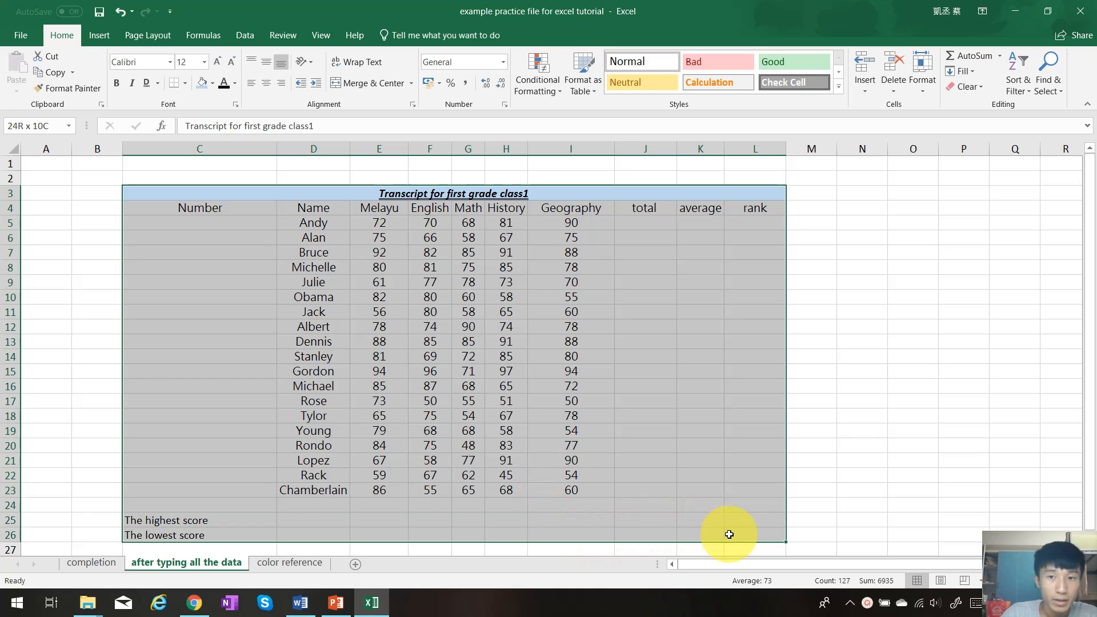
{"action": "left_click_drag", "start_coordinate": [730, 534], "coordinate": [729, 535]}
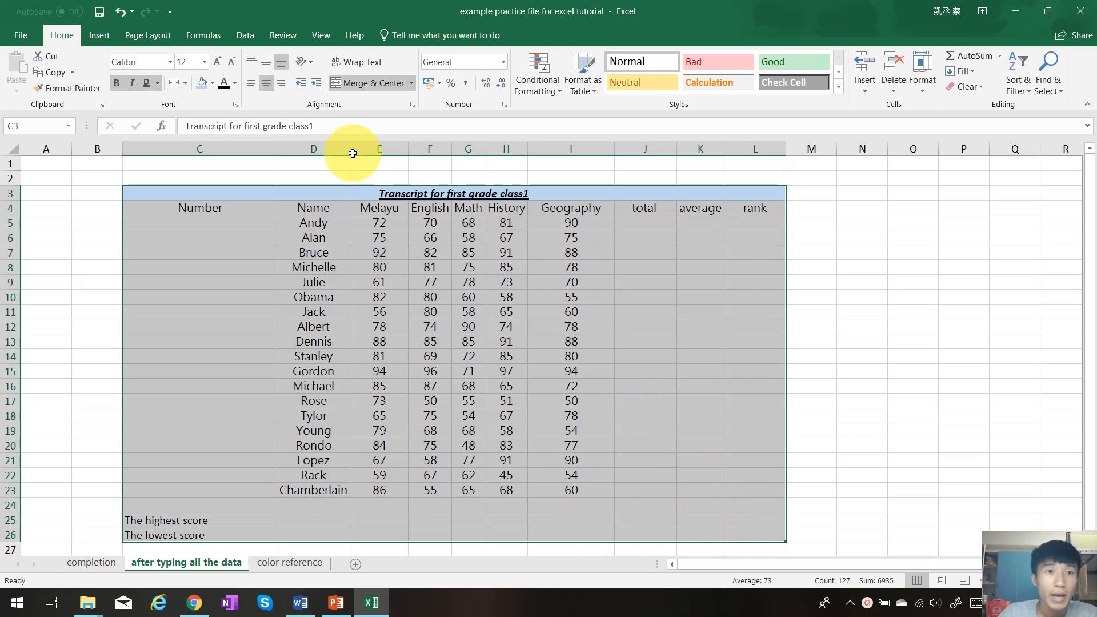
{"action": "left_click", "coordinate": [185, 83]}
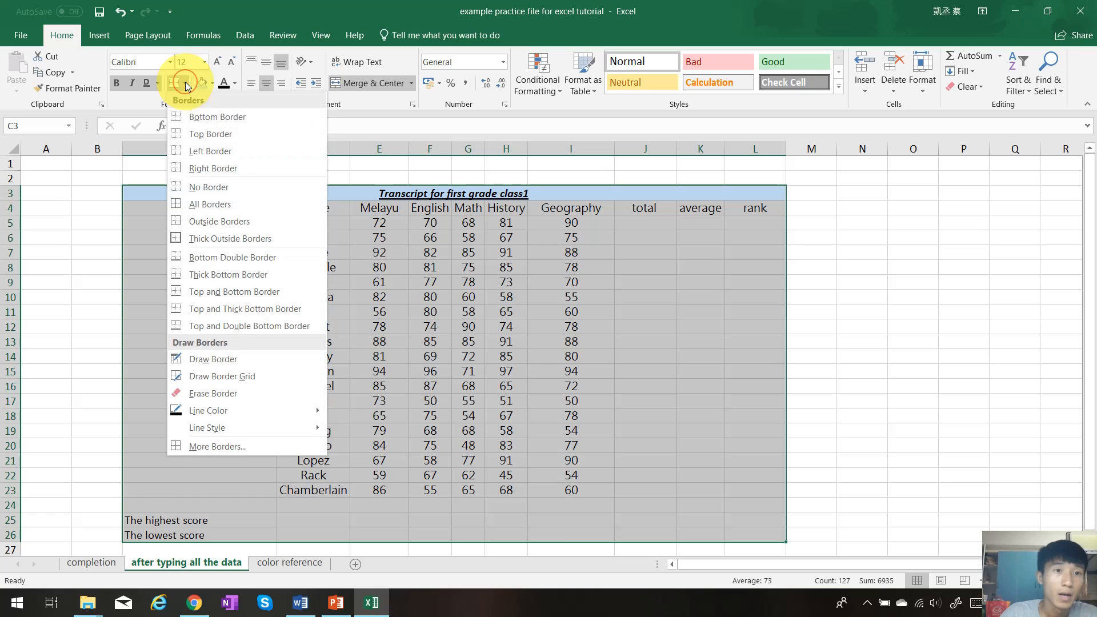
{"action": "left_click", "coordinate": [227, 204]}
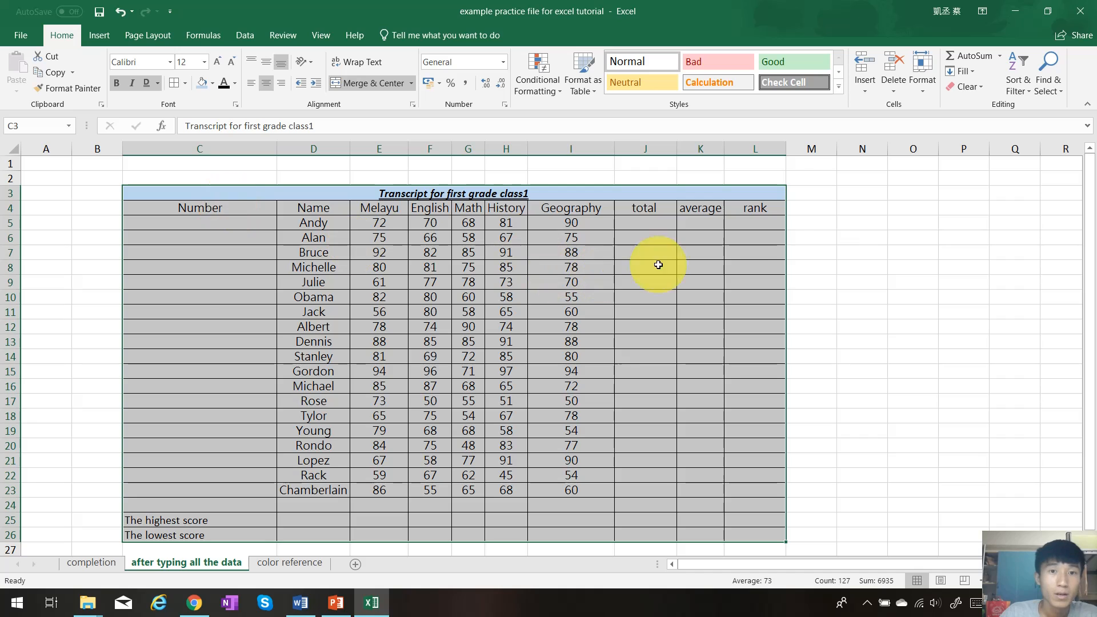
{"action": "left_click", "coordinate": [848, 264]}
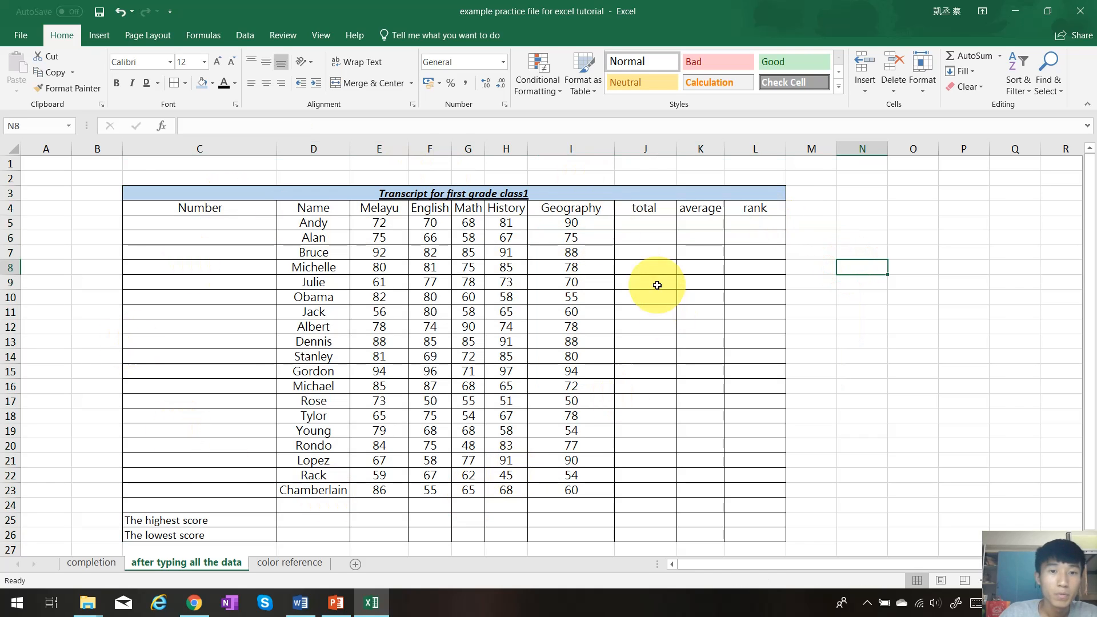
{"action": "left_click", "coordinate": [821, 272]}
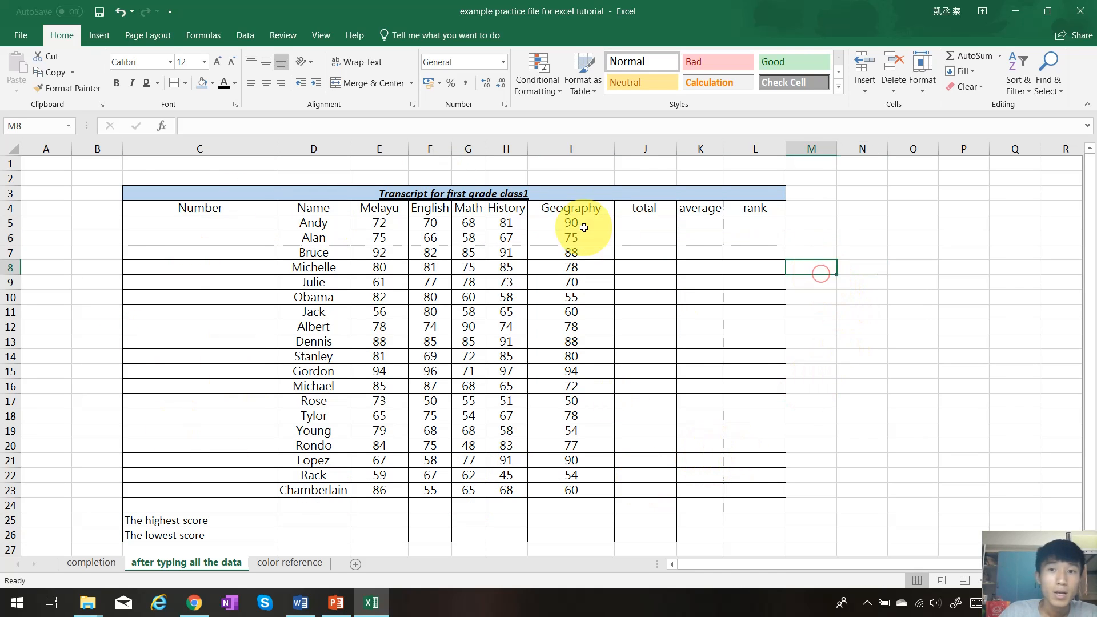
Add Thick Outside Borders around the transcript table C3:L26
{"action": "left_click_drag", "start_coordinate": [173, 191], "coordinate": [678, 532]}
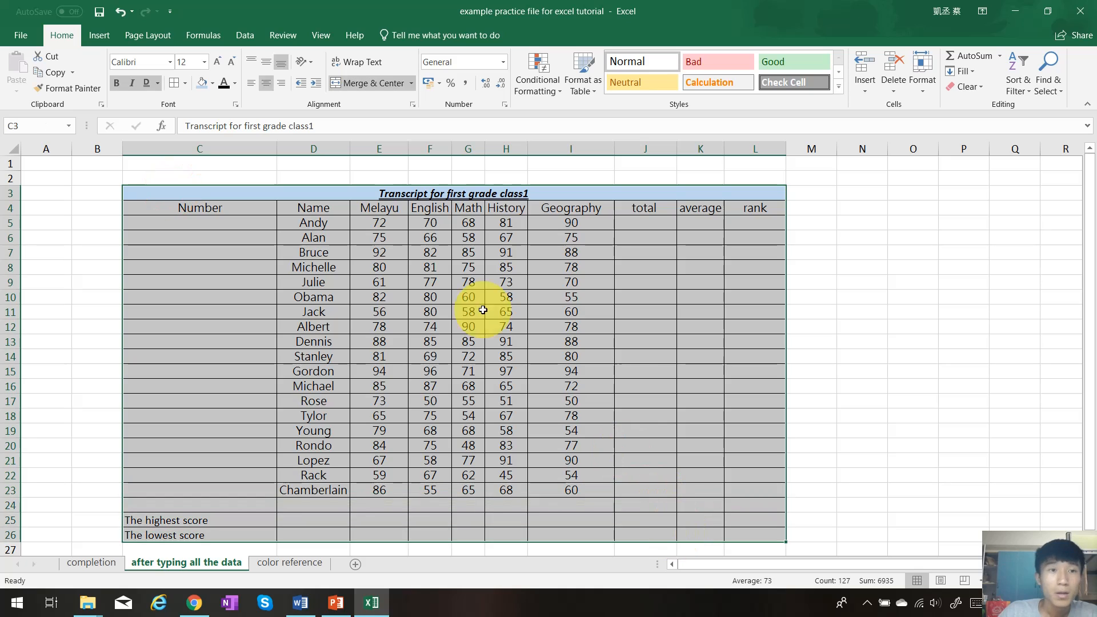
{"action": "left_click", "coordinate": [186, 83]}
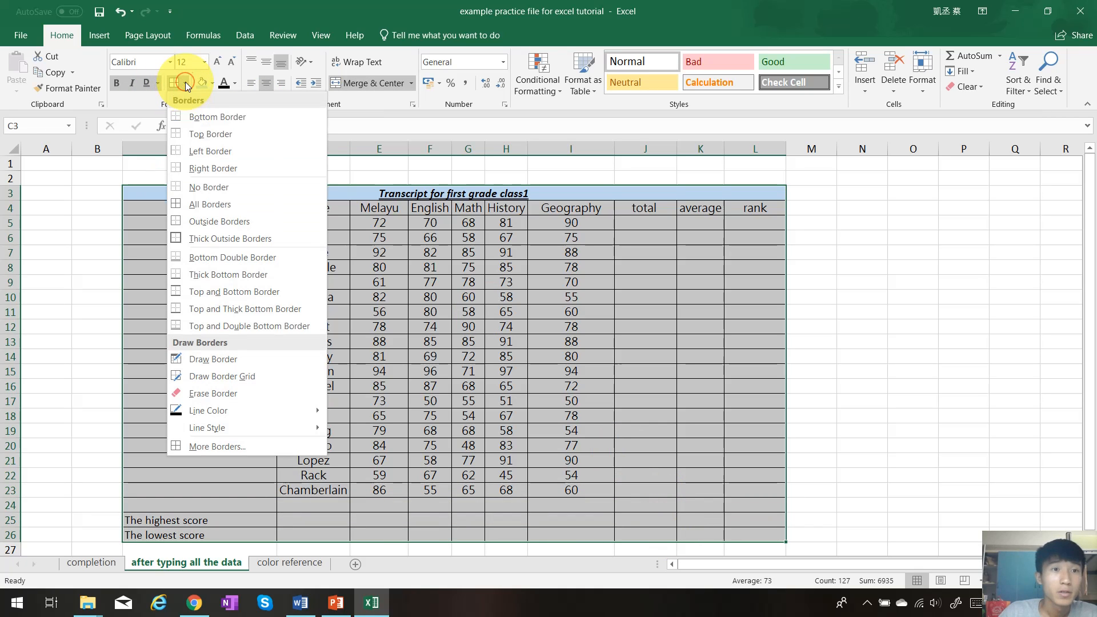
{"action": "left_click", "coordinate": [228, 237]}
{"action": "left_click", "coordinate": [845, 315]}
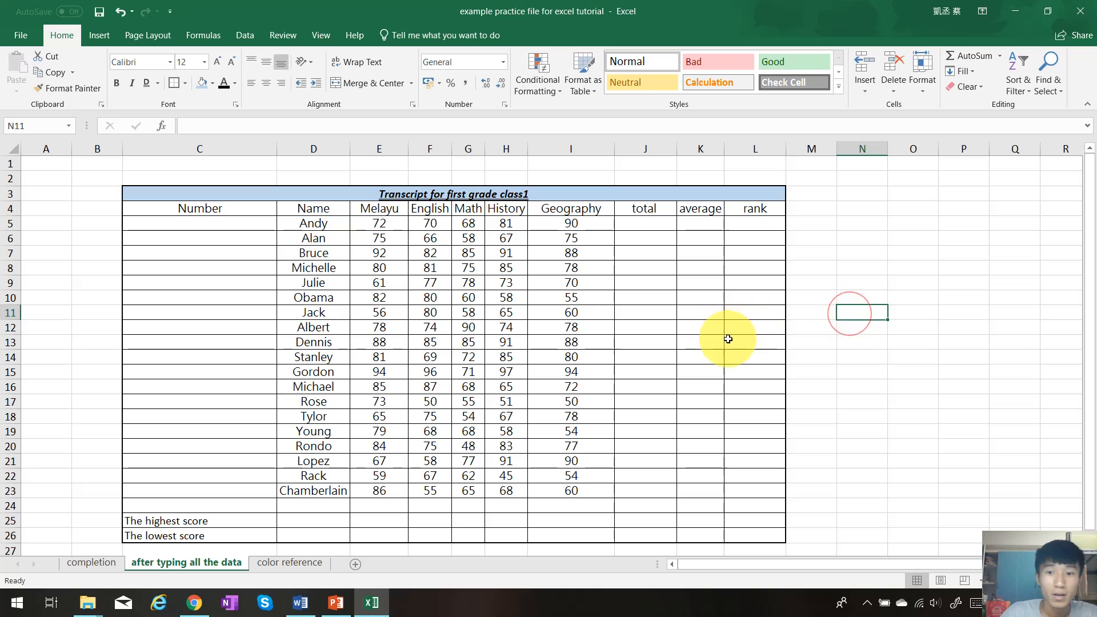